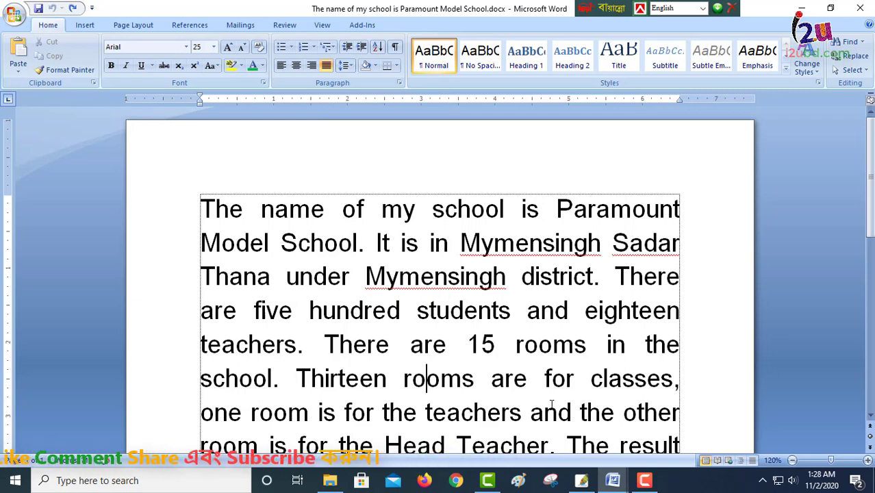
# - Move the insertion point line by line through the paragraph, passing rooms, Mymensingh, students and teachers
pyautogui.press('Down')
pyautogui.press('Down')
pyautogui.press('Down')
pyautogui.press('Left')
pyautogui.press('Left')
pyautogui.press('Left')
pyautogui.press('Left')
pyautogui.press('Left')
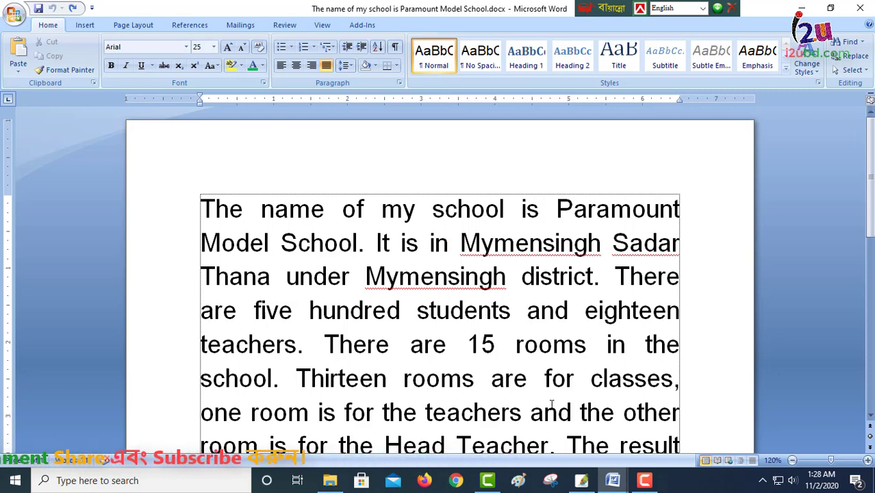
pyautogui.press('Up')
pyautogui.press('Up')
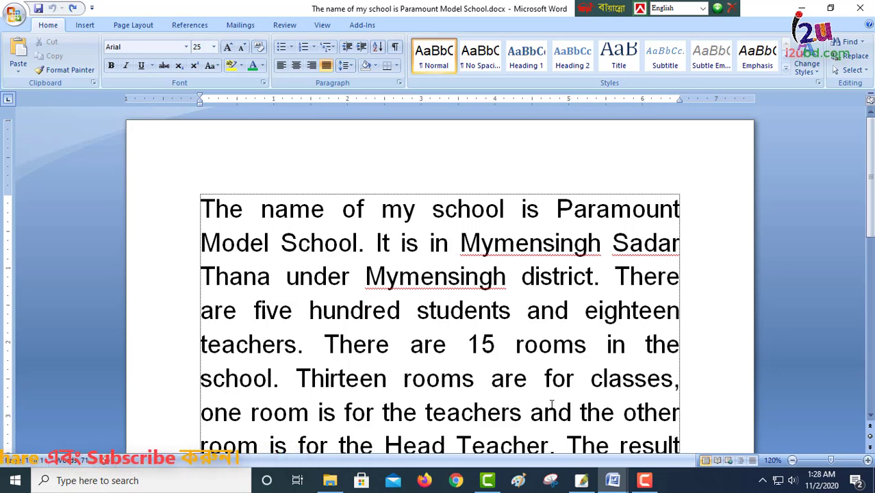
pyautogui.press('Up')
pyautogui.press('Up')
pyautogui.press('Up')
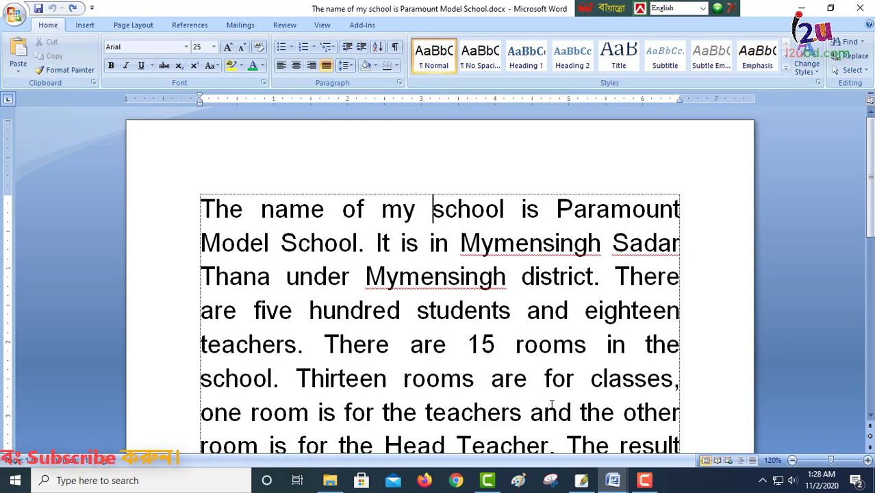
pyautogui.press('Down')
pyautogui.press('Down')
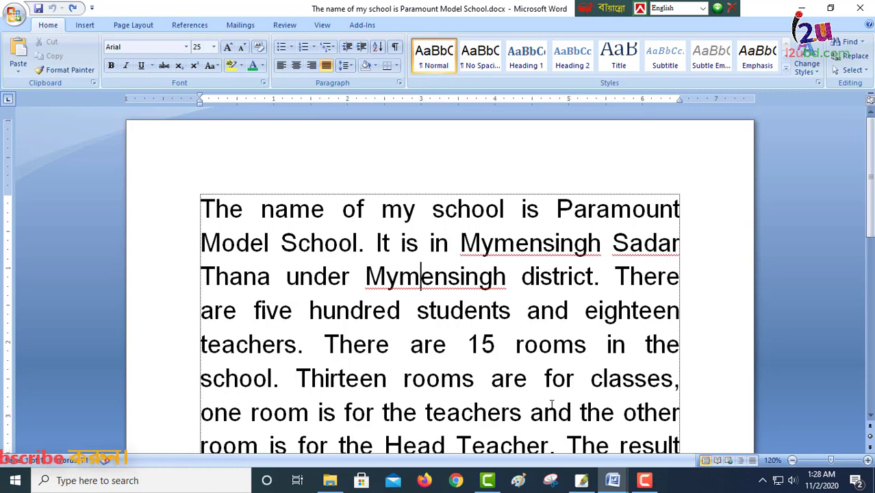
pyautogui.press('Down')
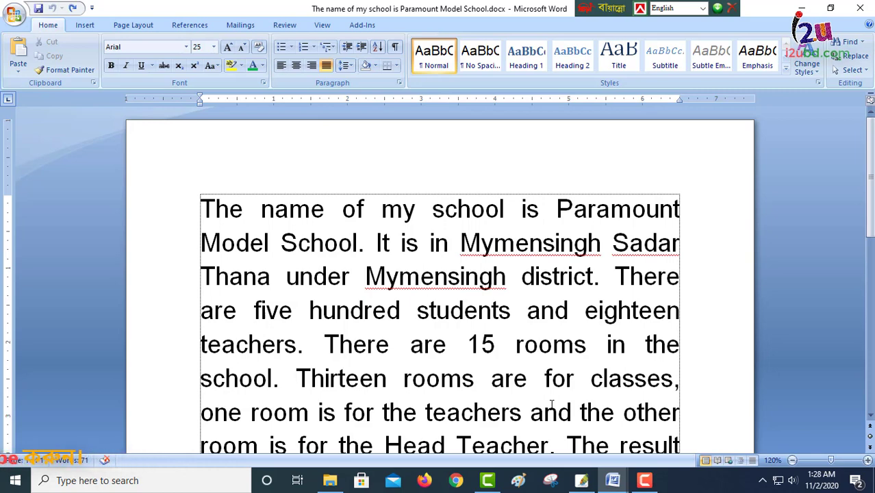
pyautogui.press('Down')
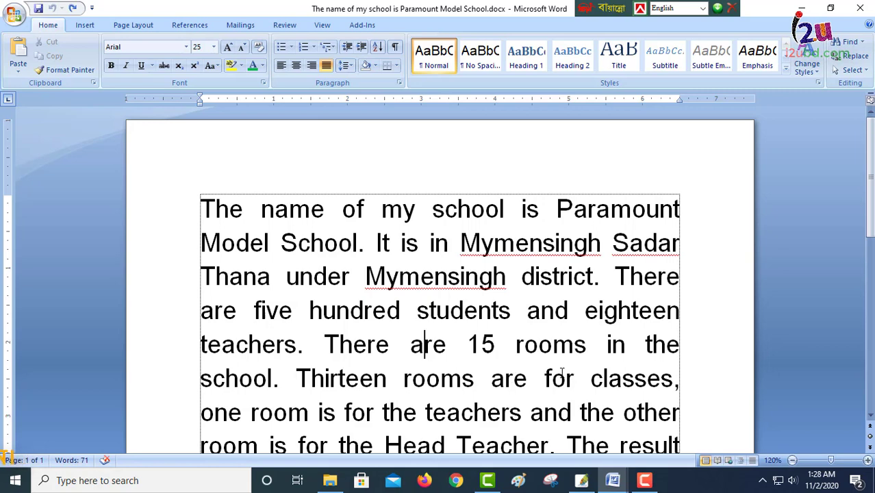
pyautogui.press('Down')
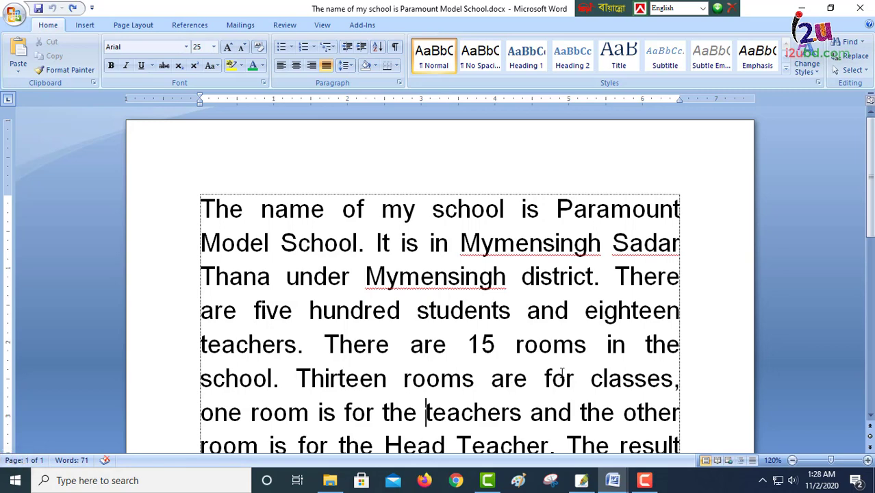
pyautogui.press('Down')
pyautogui.press('Up')
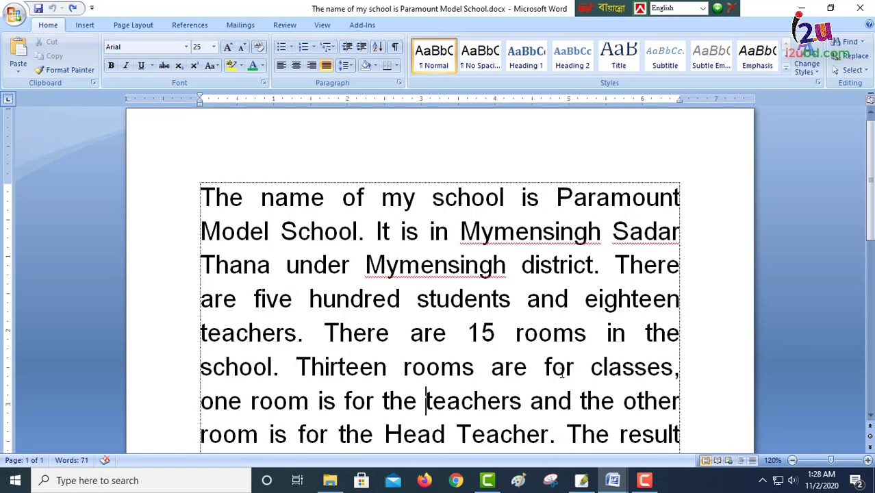
pyautogui.press('Up')
pyautogui.press('Up')
pyautogui.press('Up')
# - Step the insertion point sideways through It, School, is and in, then back to Mymensingh
pyautogui.press('Left')
pyautogui.press('Left')
pyautogui.press('Left')
pyautogui.press('Left')
pyautogui.press('Left')
pyautogui.press('Left')
pyautogui.press('Left')
pyautogui.press('Left')
pyautogui.press('Right')
pyautogui.press('Right')
pyautogui.press('Right')
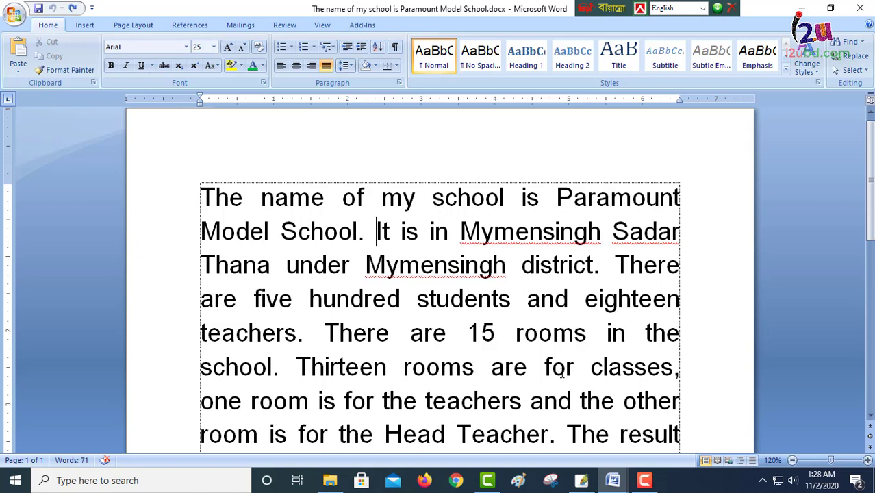
pyautogui.press('Right')
pyautogui.press('Right')
pyautogui.press('Right')
pyautogui.press('Right')
pyautogui.press('Right')
pyautogui.press('Right')
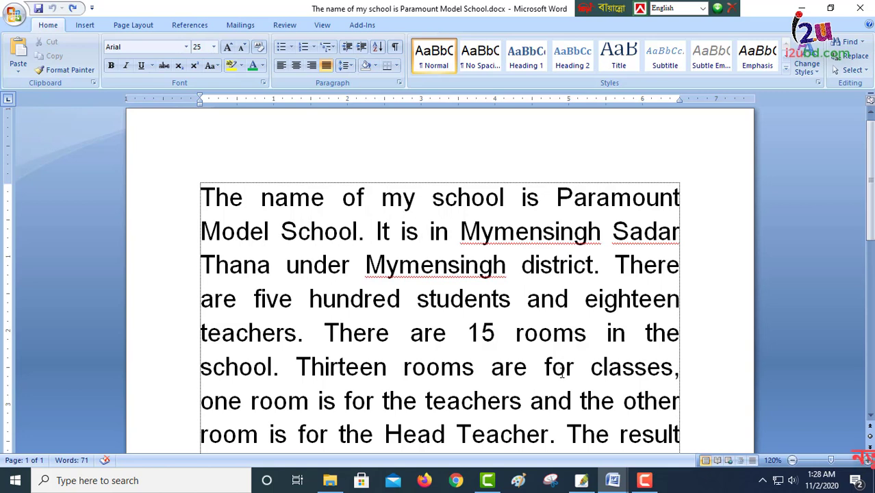
pyautogui.press('Right')
pyautogui.press('Up')
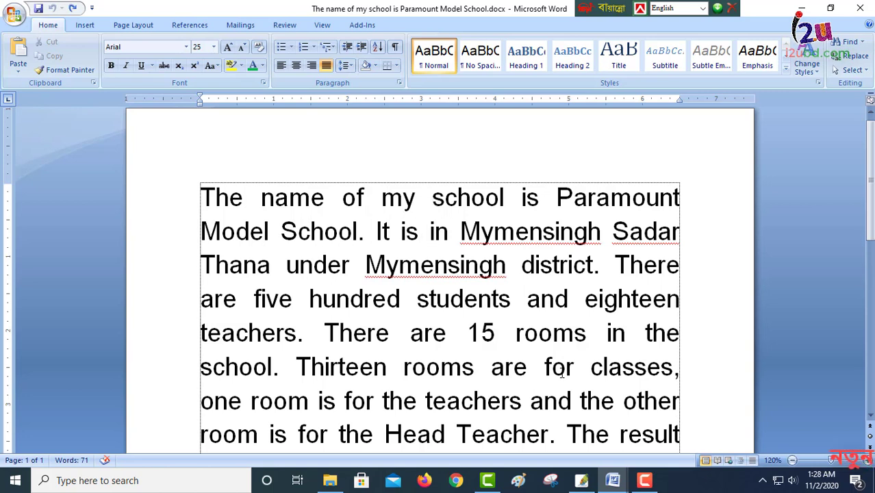
pyautogui.press('Down')
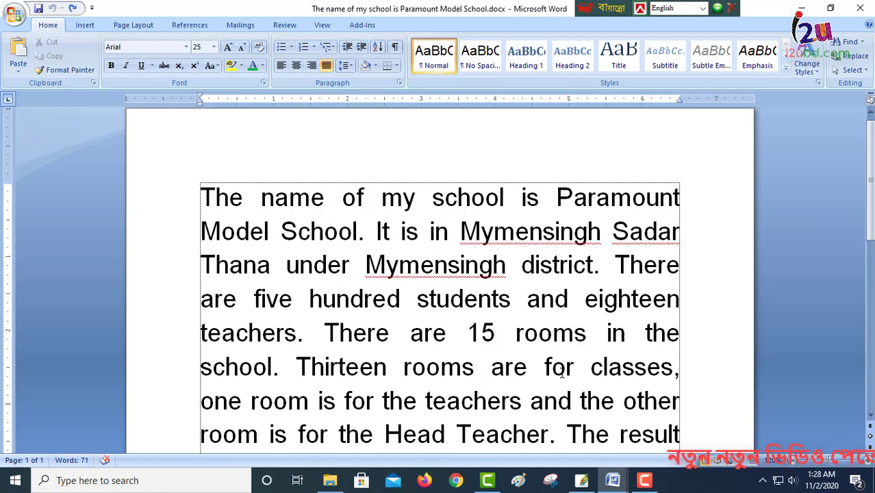
# - Type 123456789 at the paragraph's start, then type 012 and backspace away the 12
pyautogui.click(202, 197)
pyautogui.write('1234')
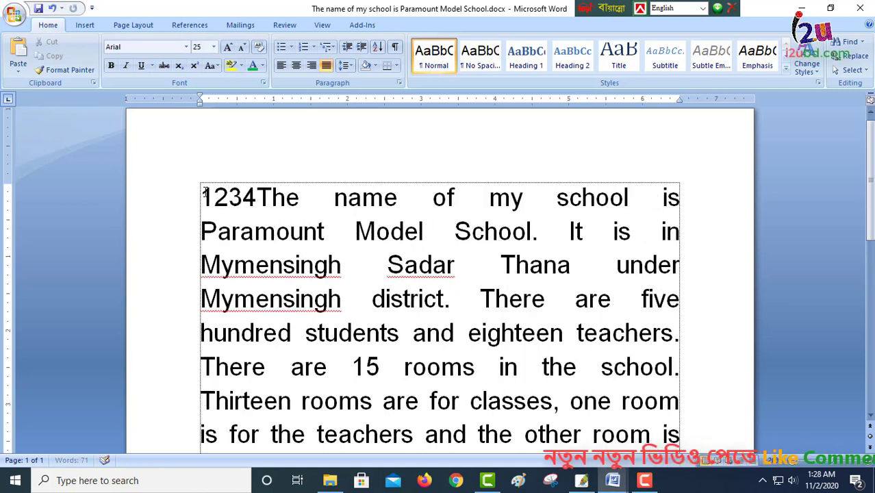
pyautogui.write('56789')
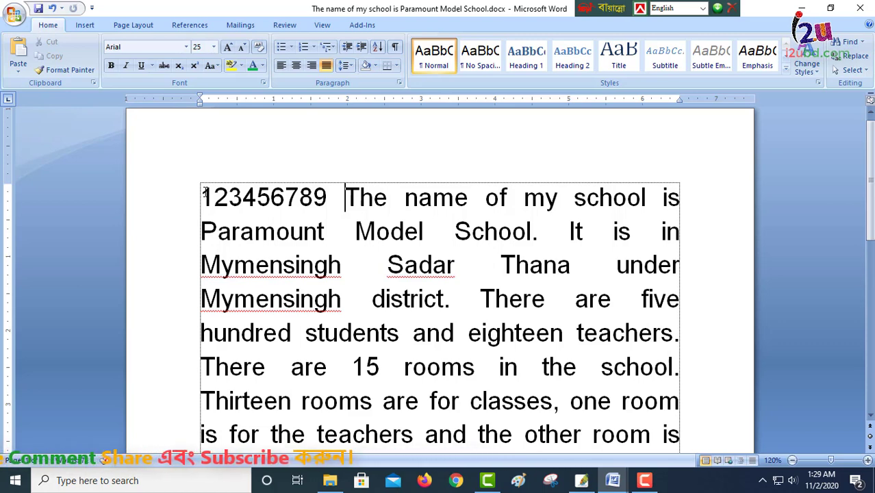
pyautogui.write('0')
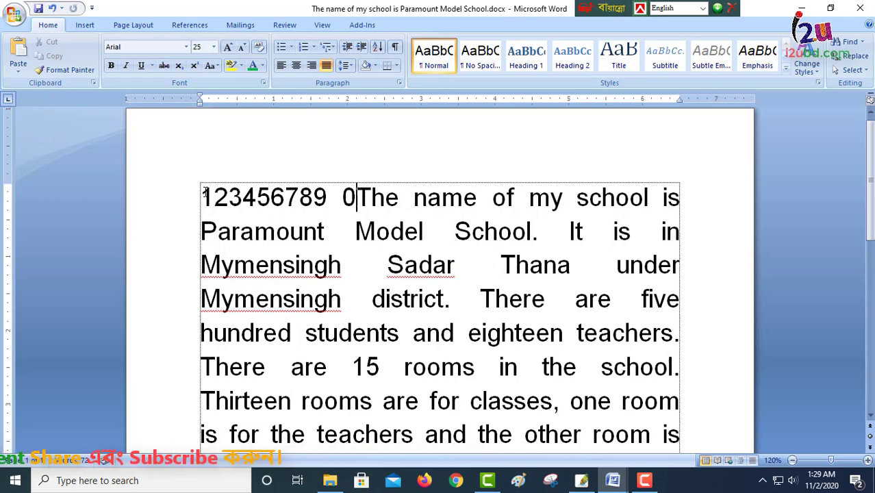
pyautogui.write('12')
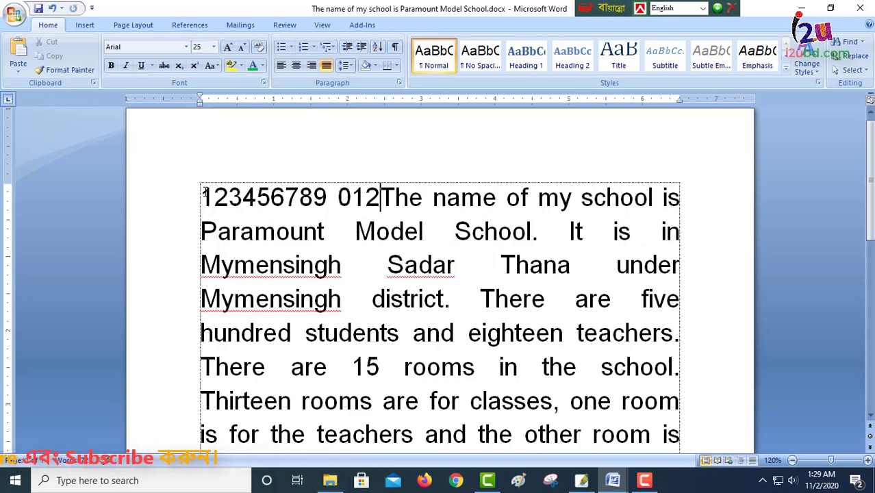
pyautogui.press('BackSpace')
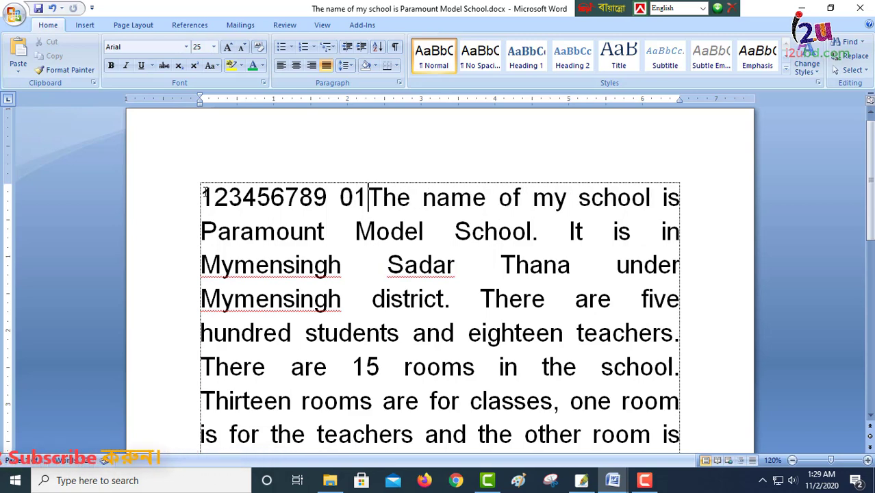
pyautogui.press('BackSpace')
pyautogui.press('BackSpace')
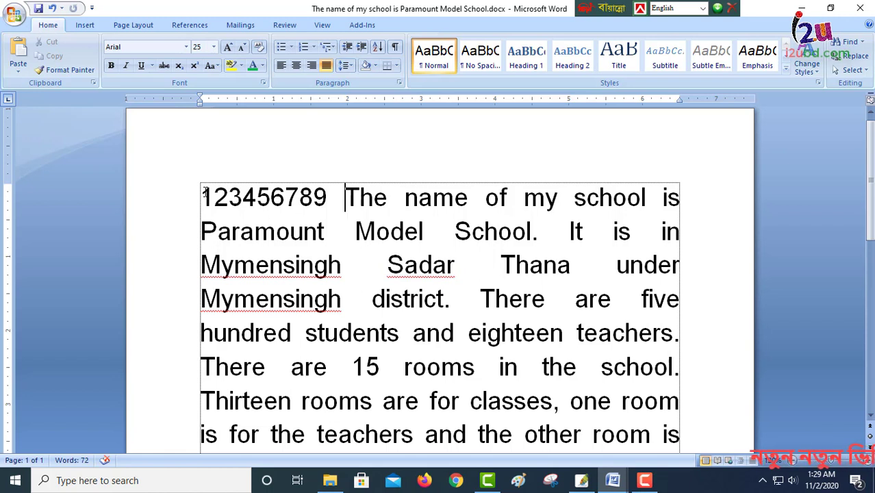
pyautogui.press('End')
pyautogui.press('Down')
pyautogui.press('Down')
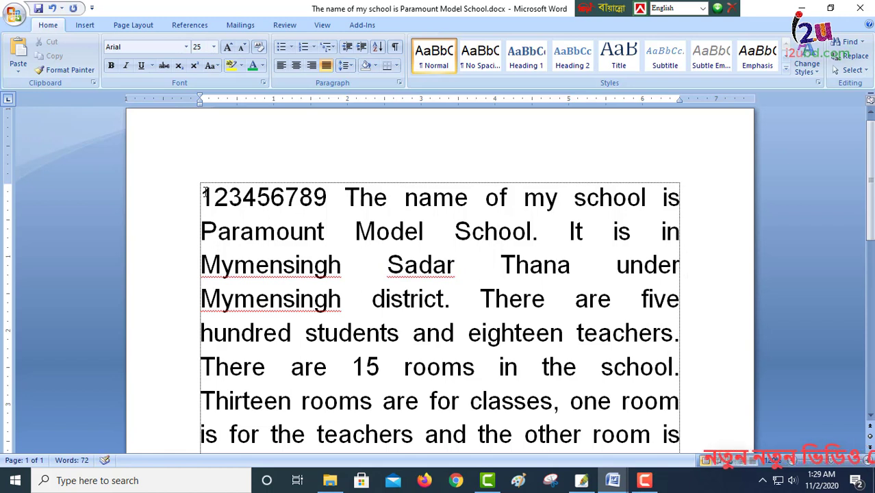
pyautogui.press('Left')
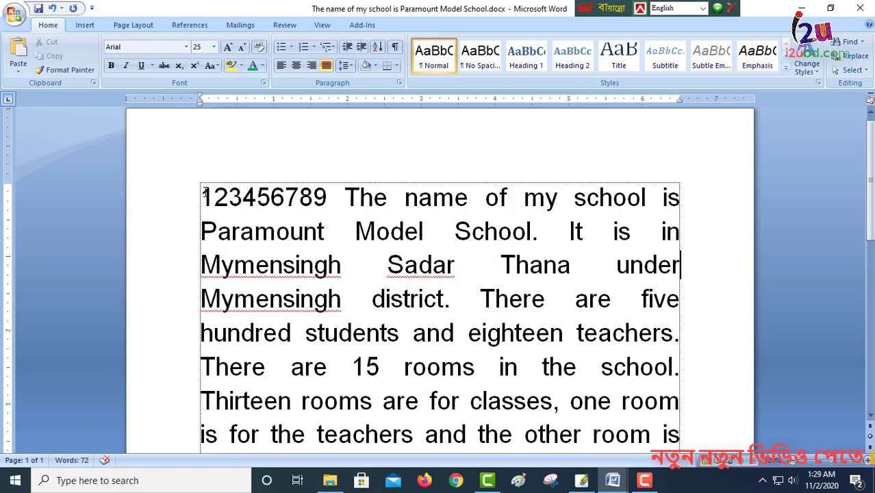
pyautogui.press('Left')
pyautogui.press('Left')
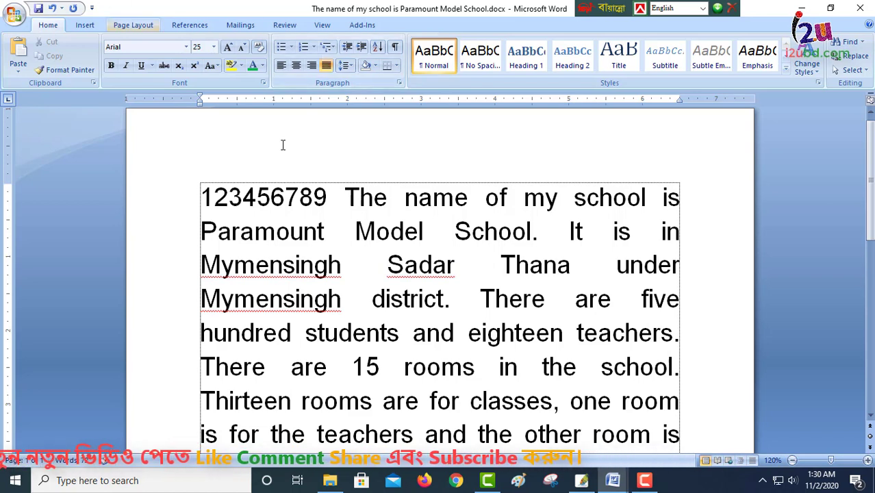
# - Insert 021545545 just before 'The', then add 45845 at the very start of the line
pyautogui.click(335, 196)
pyautogui.write('0')
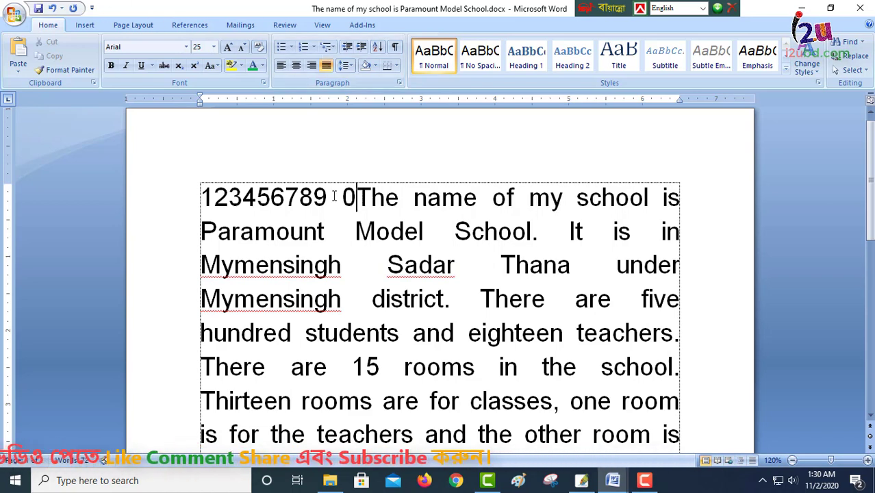
pyautogui.write('2154554')
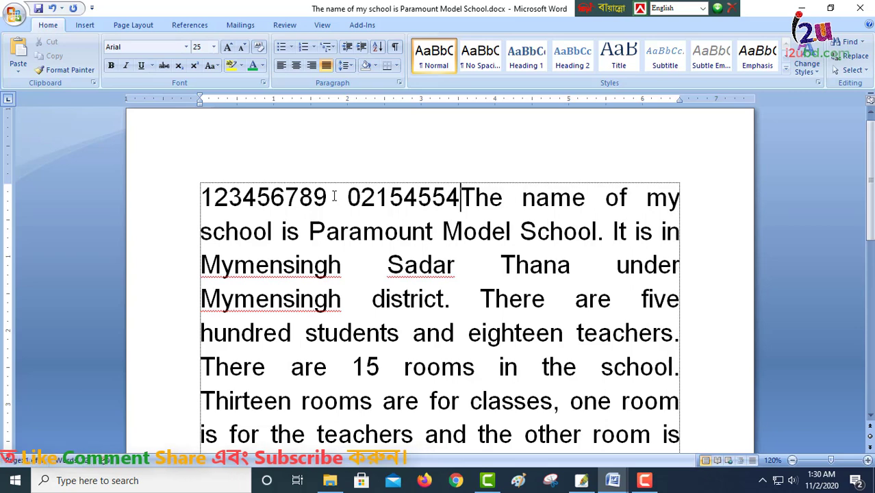
pyautogui.write('5')
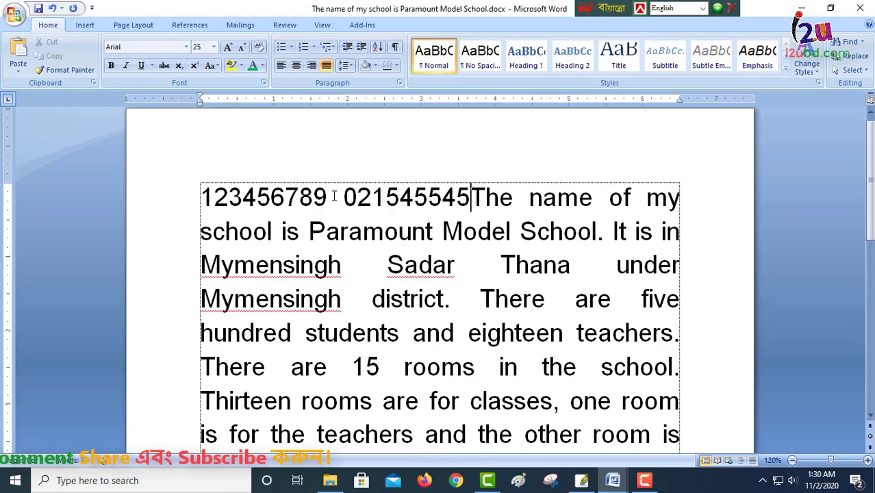
pyautogui.press('Left')
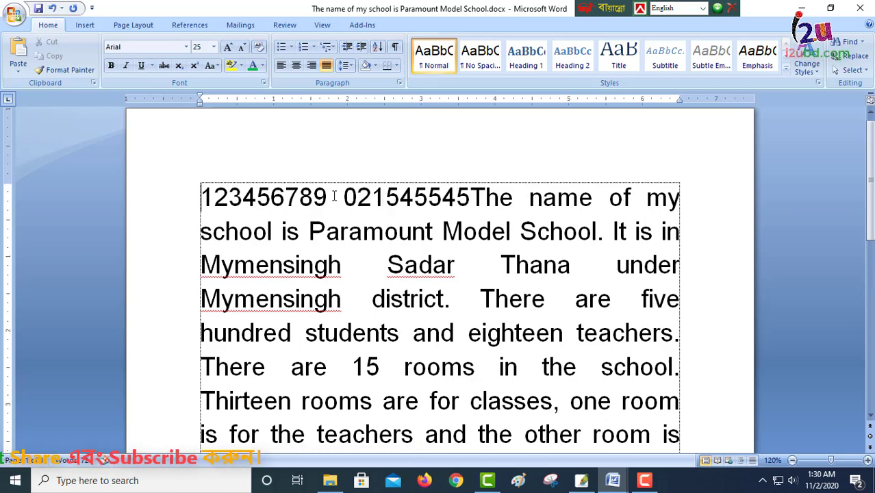
pyautogui.press('Home')
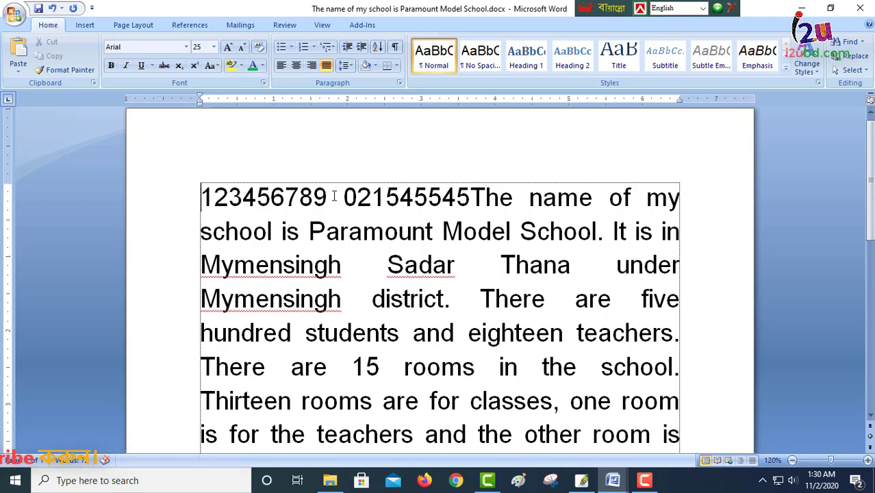
pyautogui.write('45845')
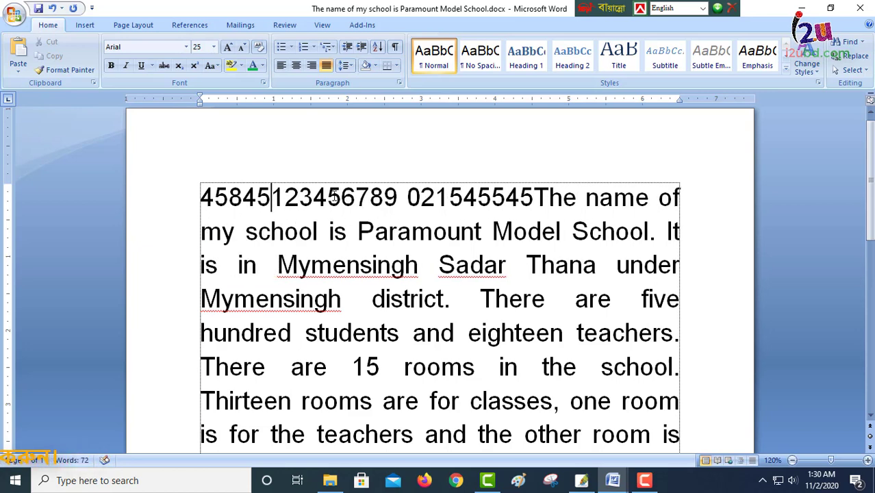